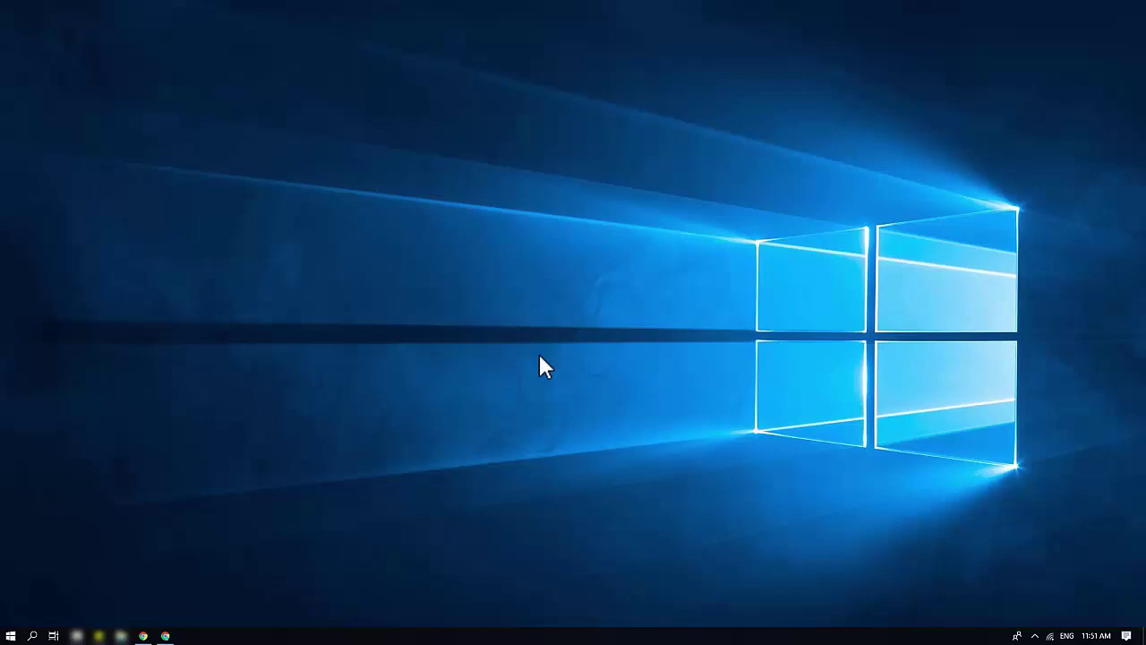
Open a new Chrome window and load yahoo.com.
left_click(165, 636)
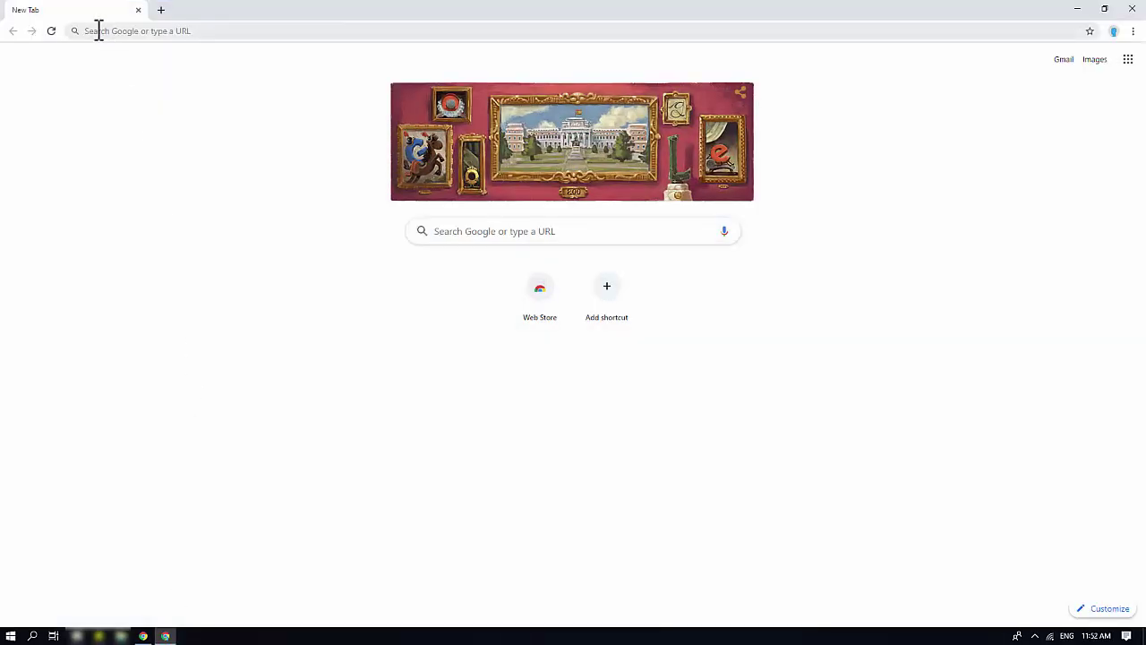
left_click(97, 31)
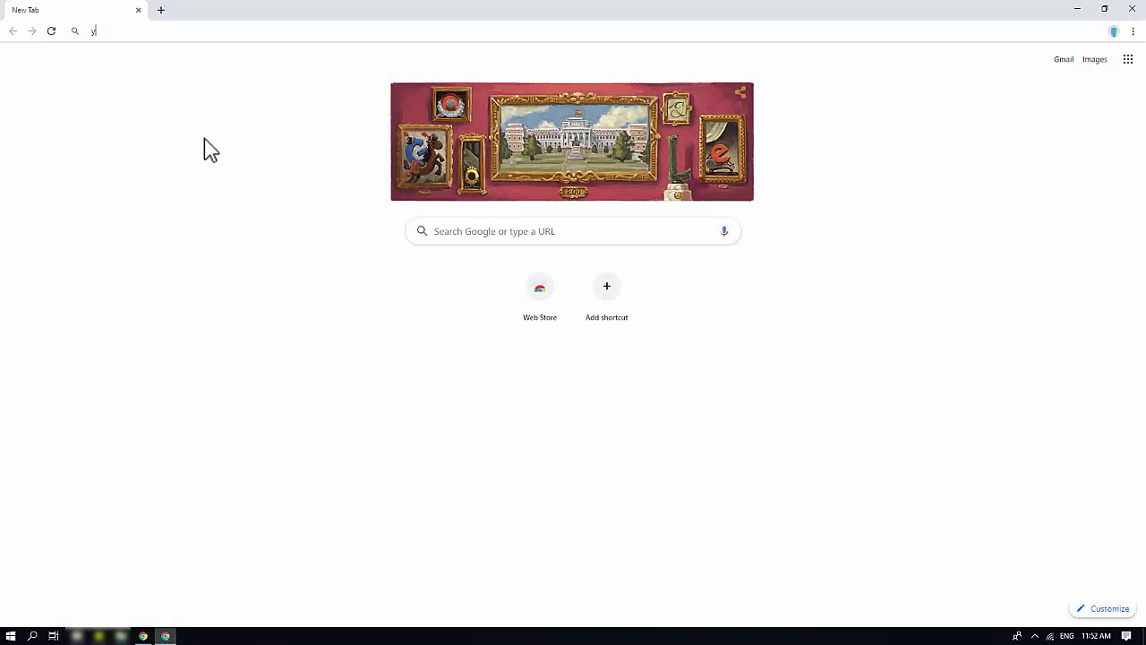
type("yahoo.com")
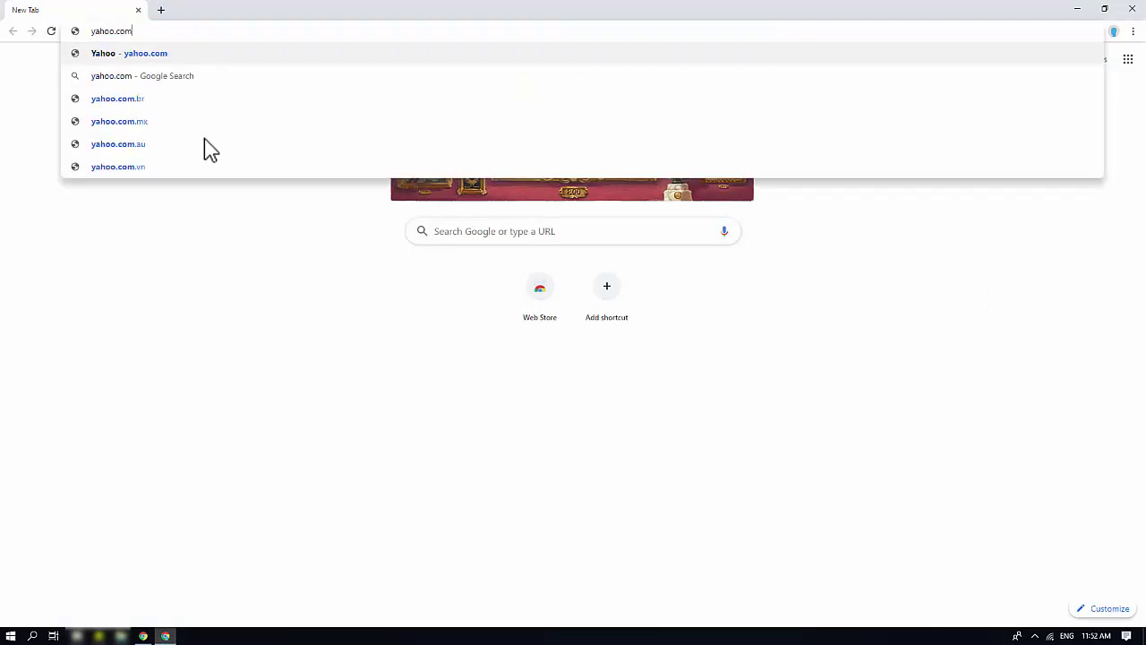
key("Return")
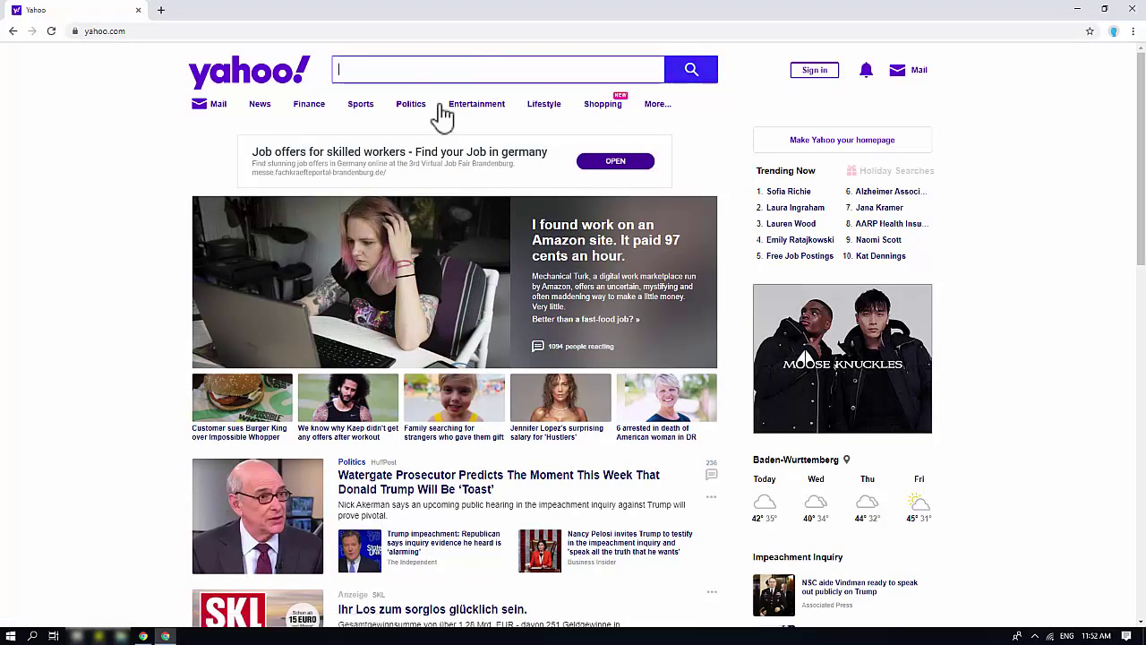
Sign in with the account username and password, leaving Stay signed in unchecked.
left_click(815, 73)
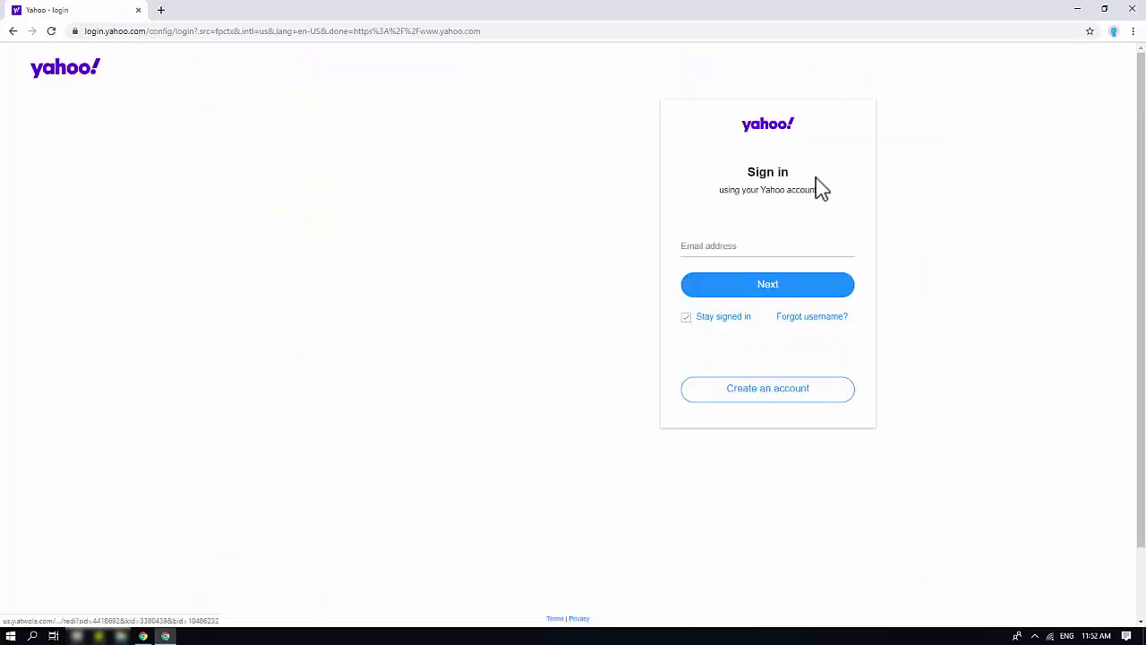
left_click(709, 247)
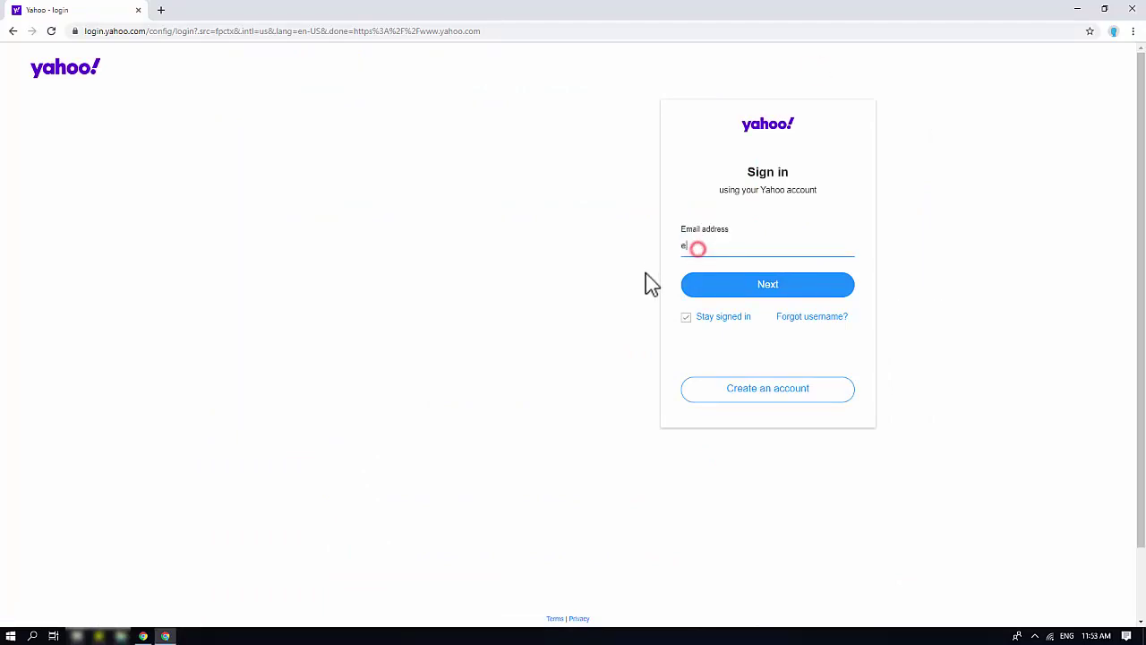
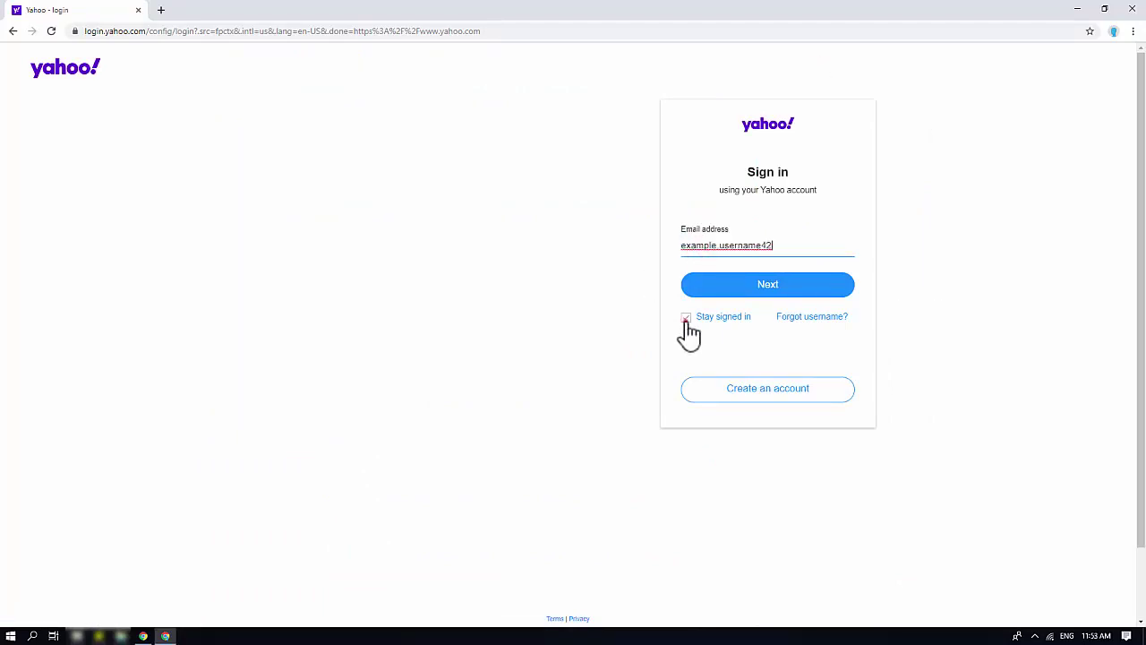
left_click(686, 318)
left_click(787, 294)
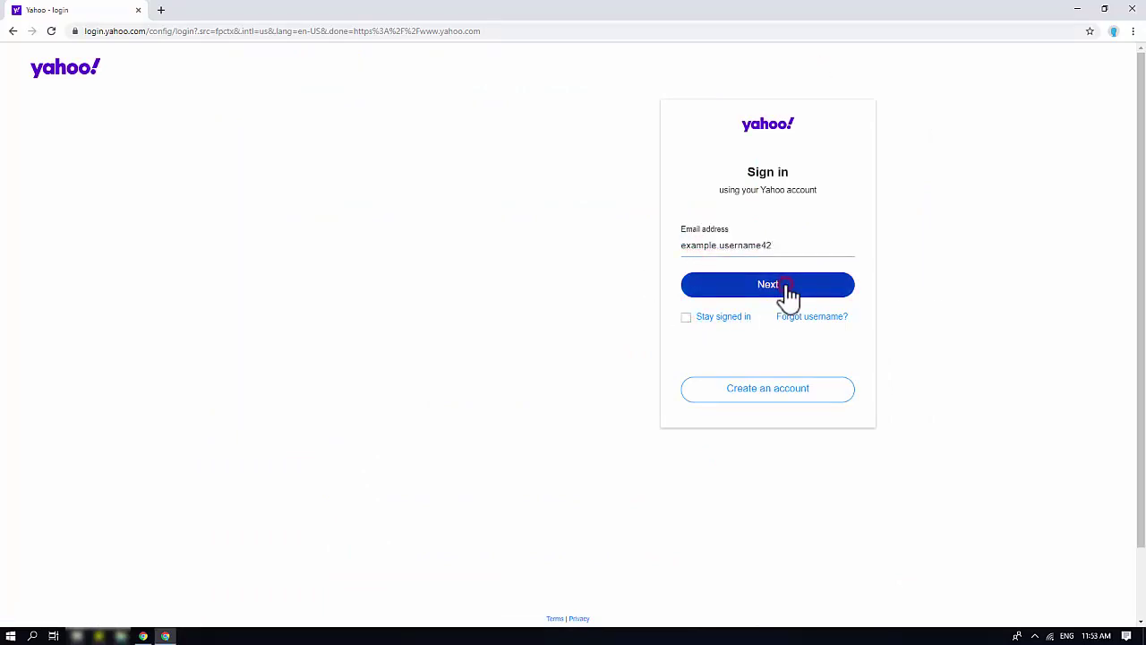
left_click(693, 249)
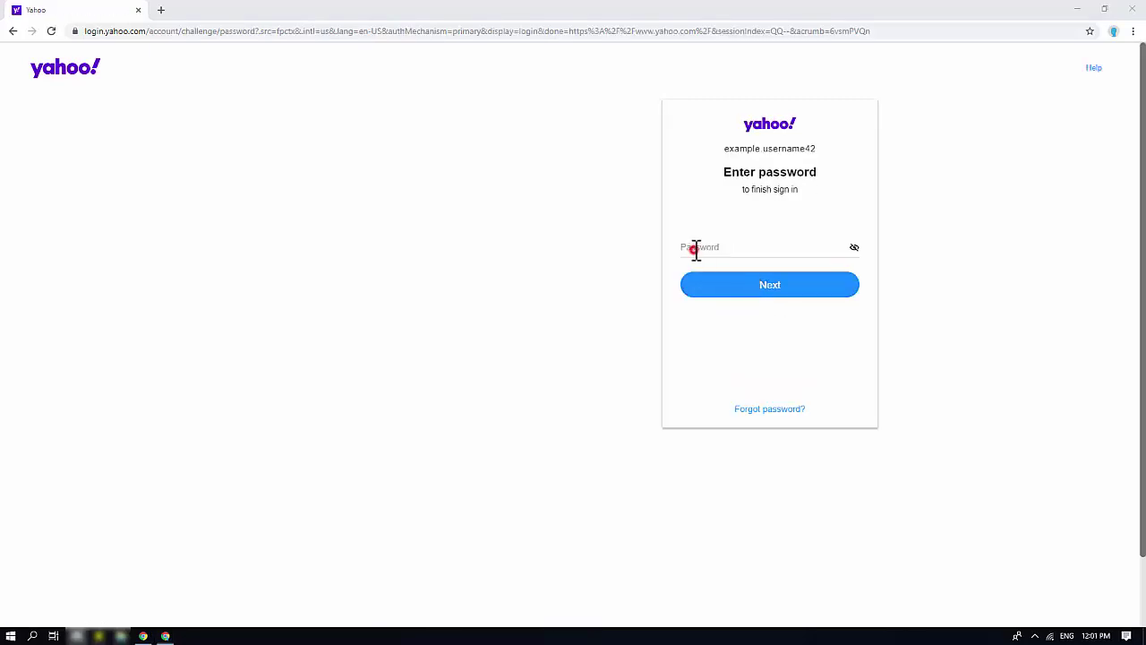
type("•••••••••••")
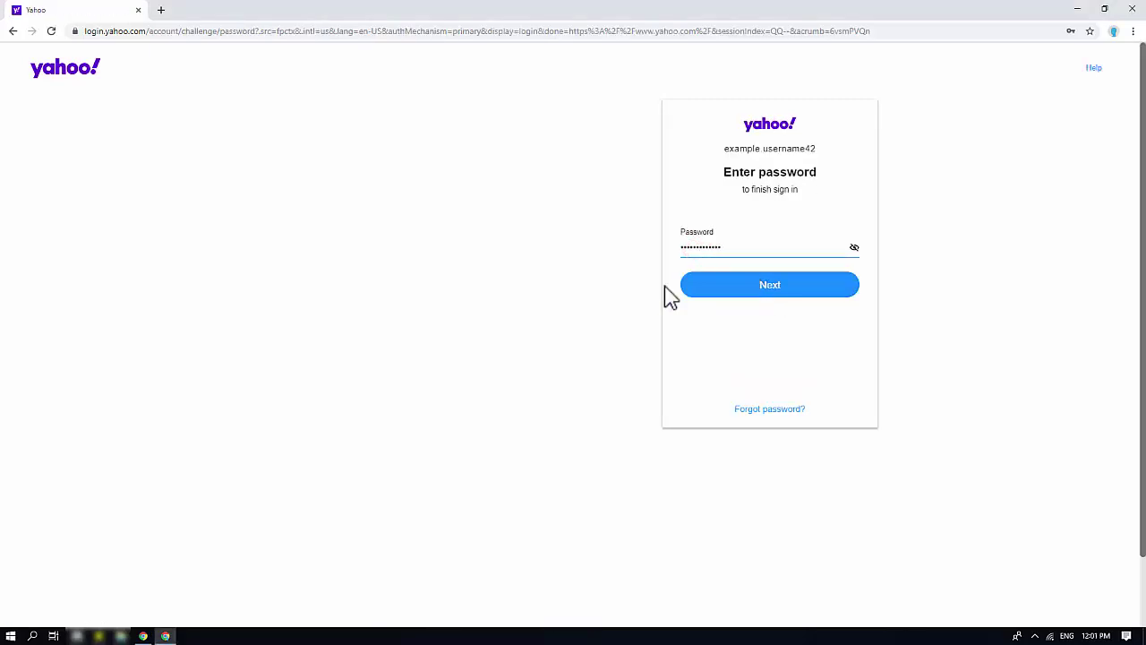
left_click(792, 294)
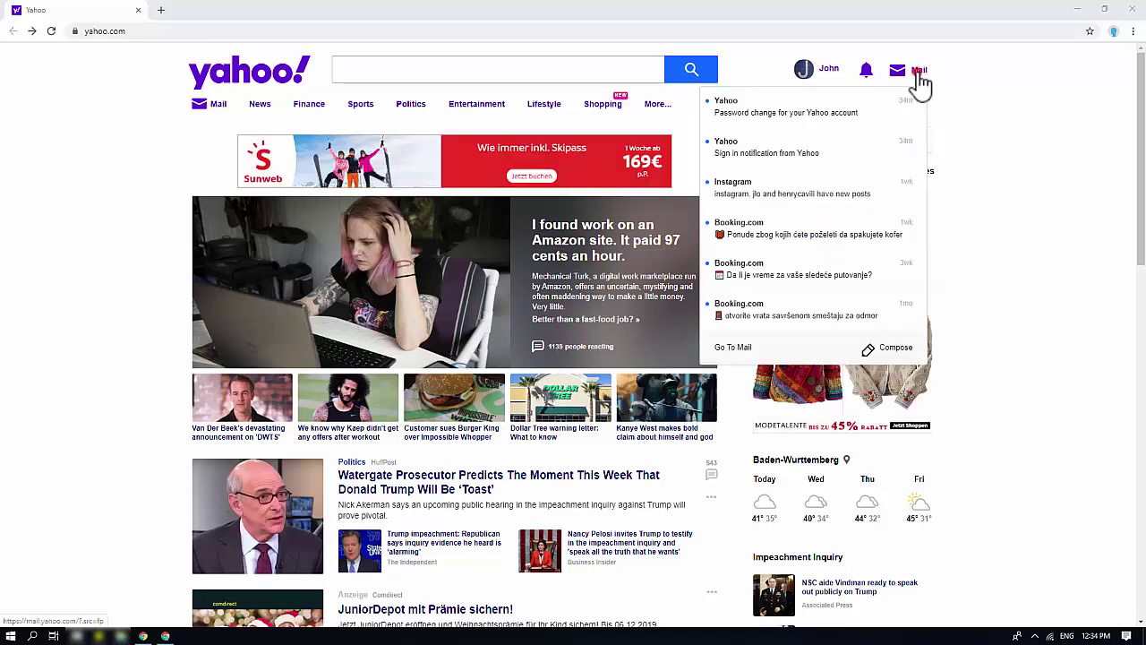
Open the Yahoo Mail inbox, then the account's Personal Info page from the profile menu.
left_click(918, 72)
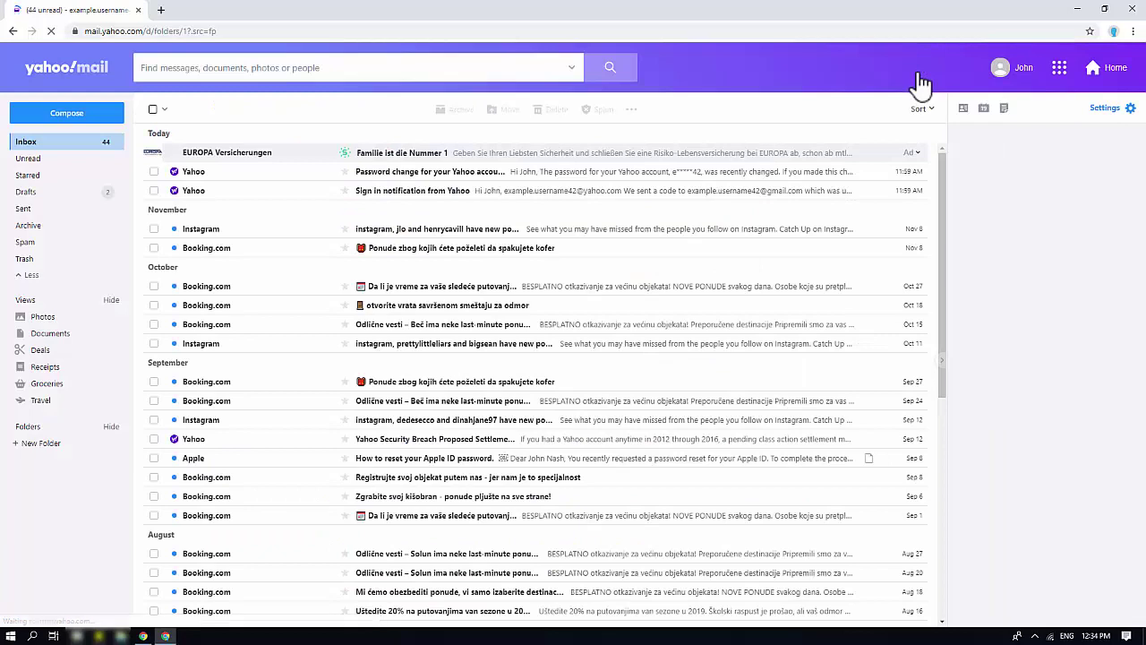
left_click(1027, 69)
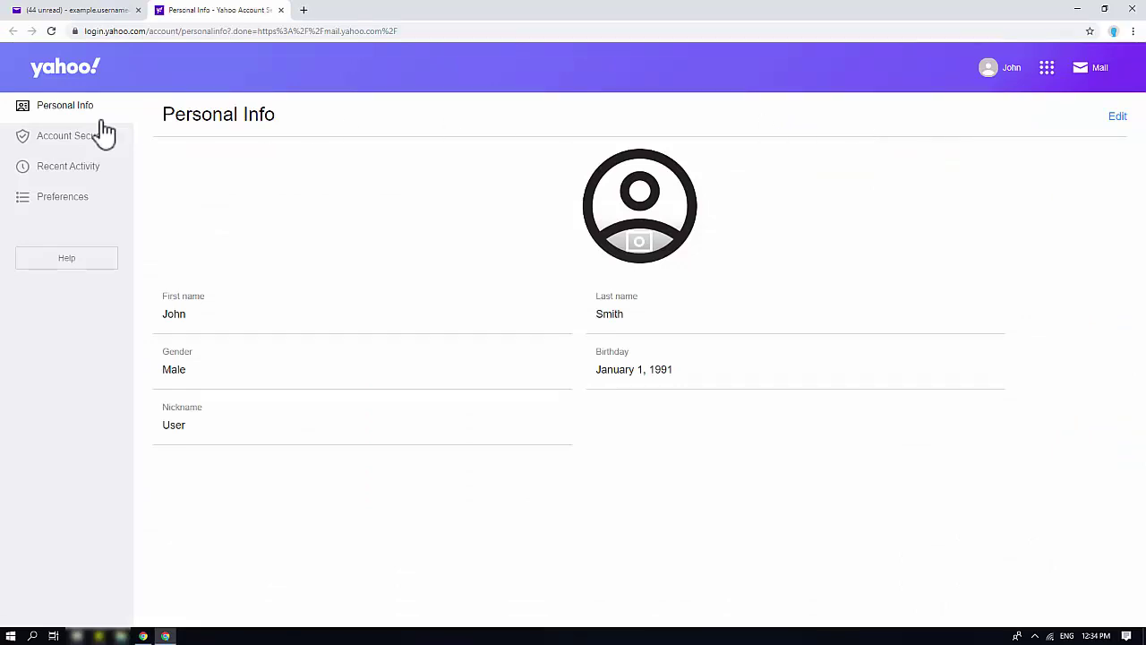
Reach Account Security by re-verifying with the account password, Stay signed in unchecked.
left_click(56, 138)
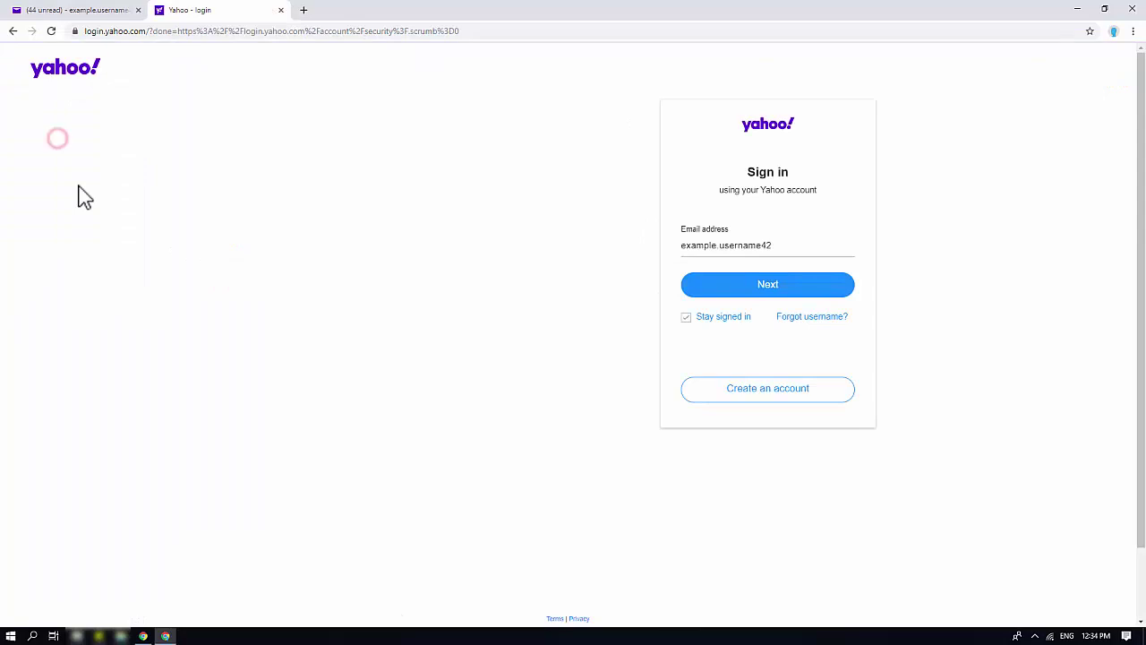
left_click(686, 317)
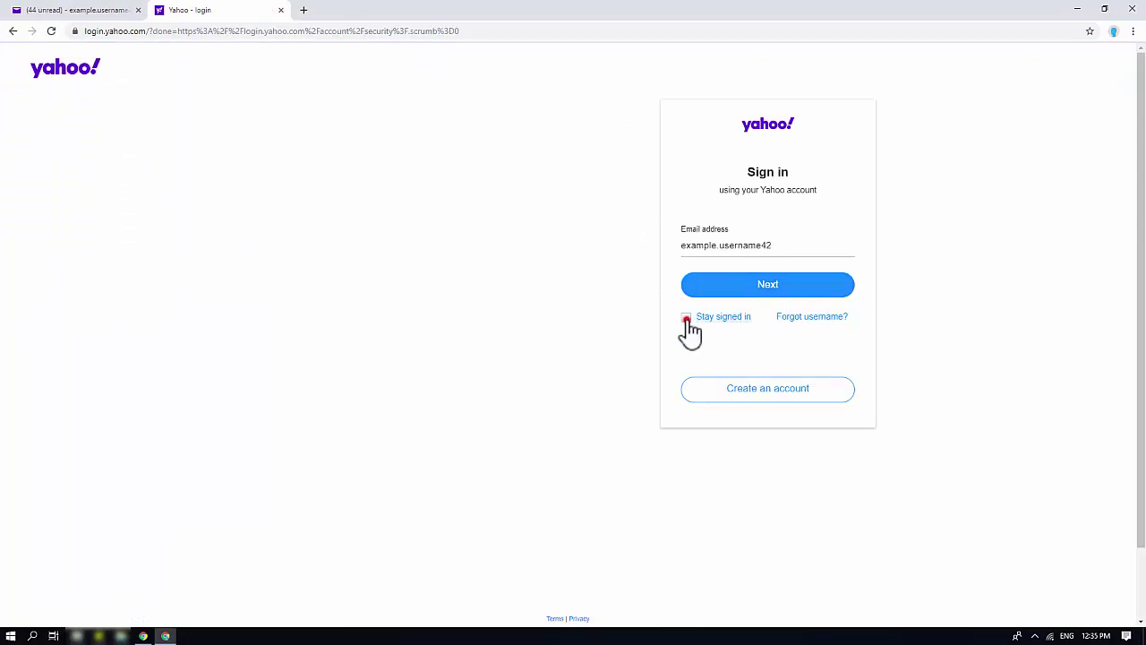
left_click(795, 285)
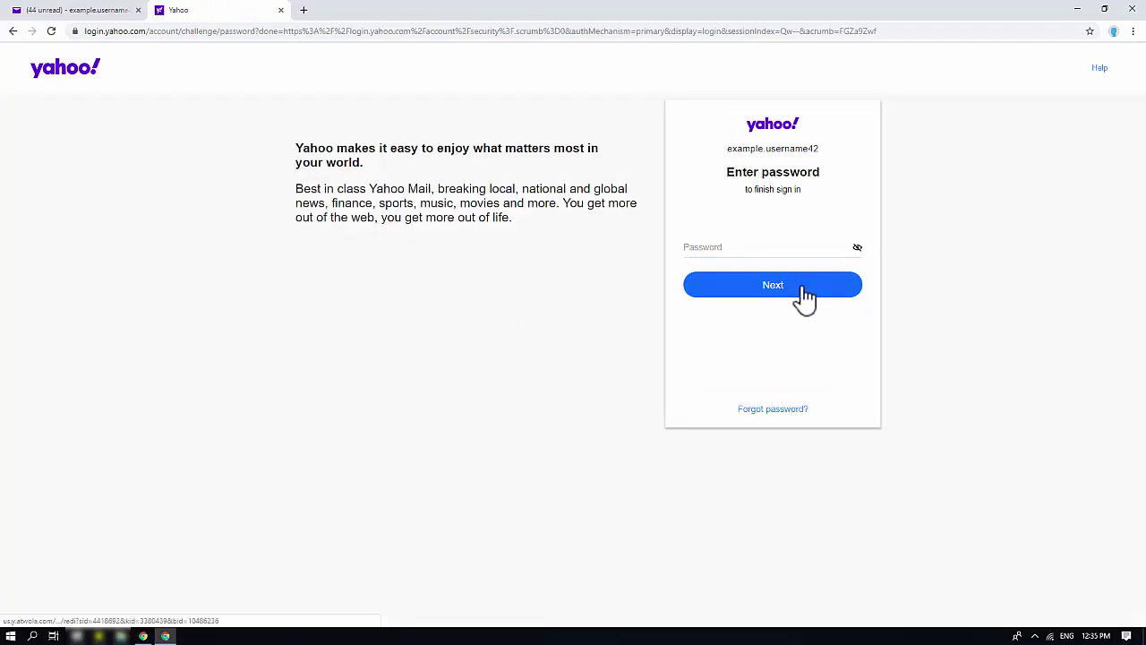
left_click(696, 249)
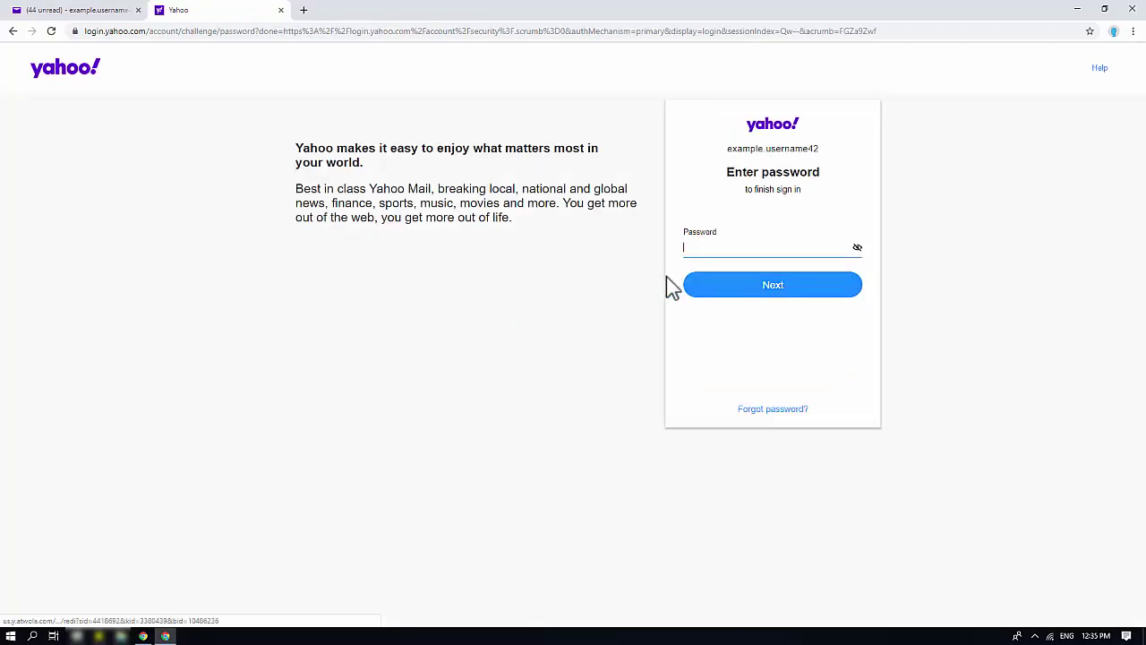
type("password")
left_click(793, 296)
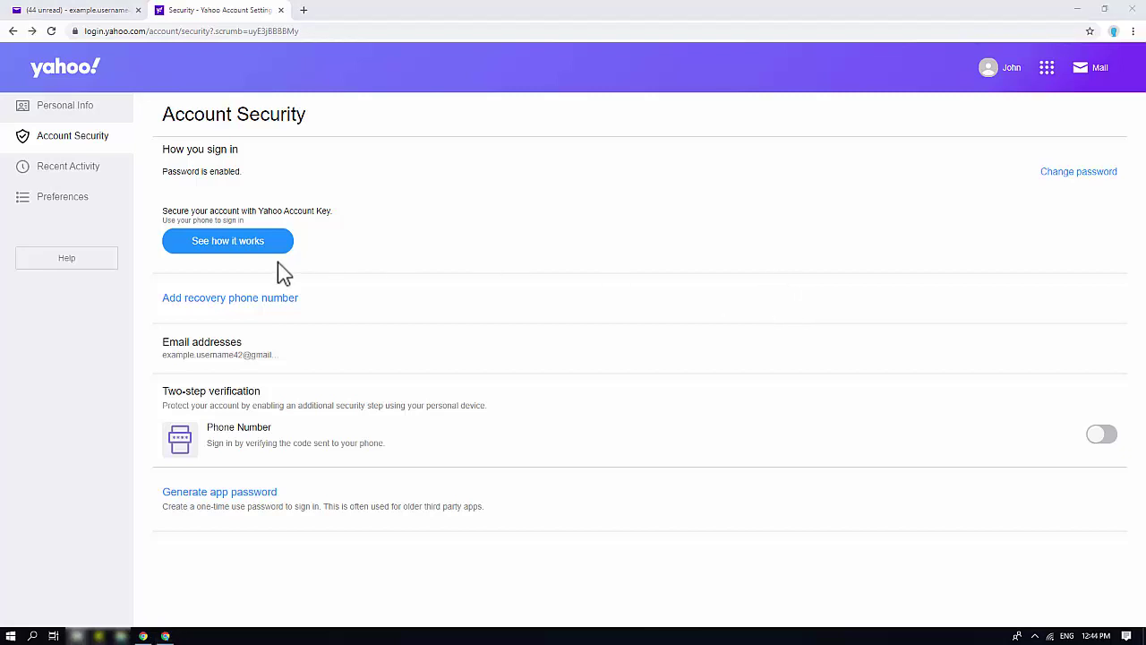
Begin Yahoo Account Key setup via See how it works.
left_click(232, 255)
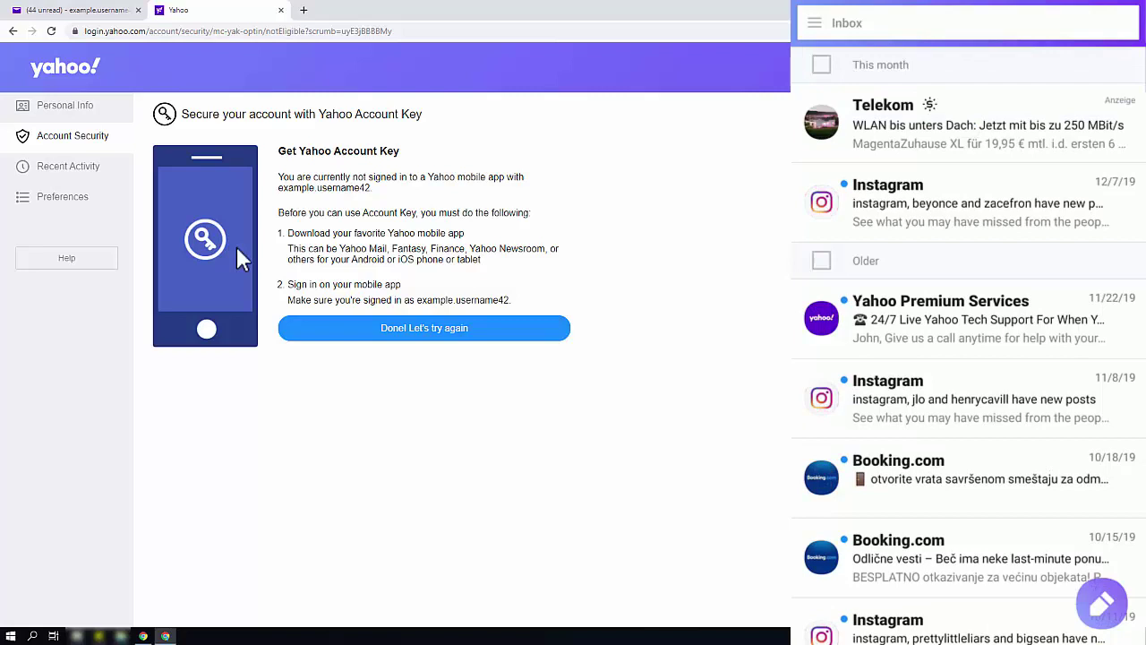
Retry setup and send a sample Account Key notification to the phone for approval.
left_click(429, 330)
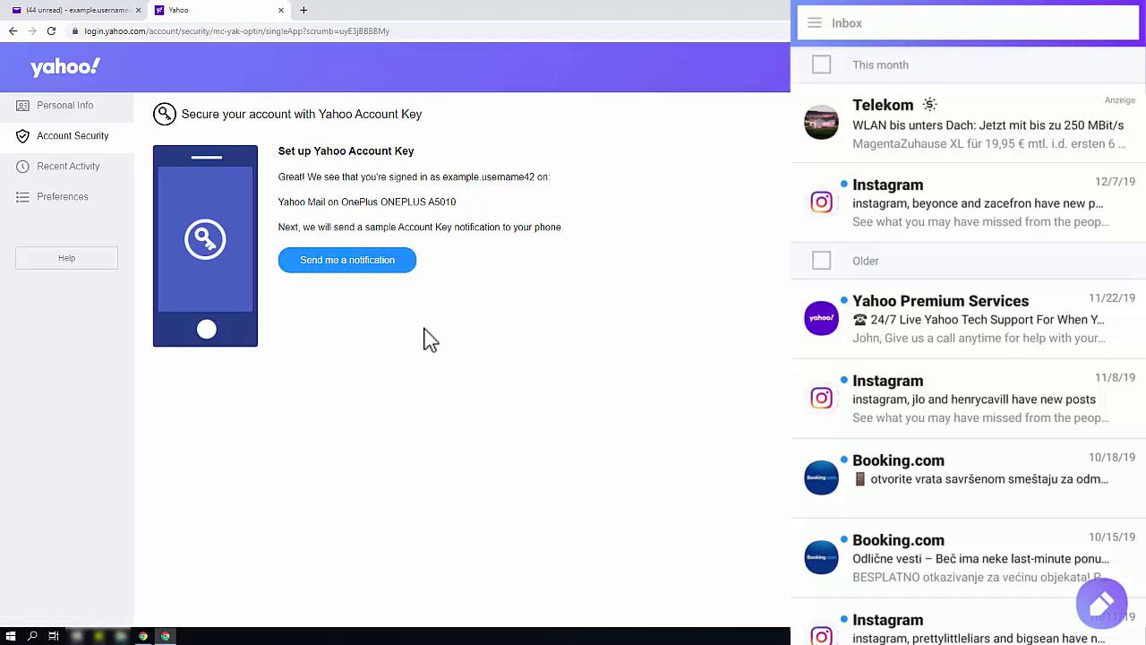
left_click(345, 266)
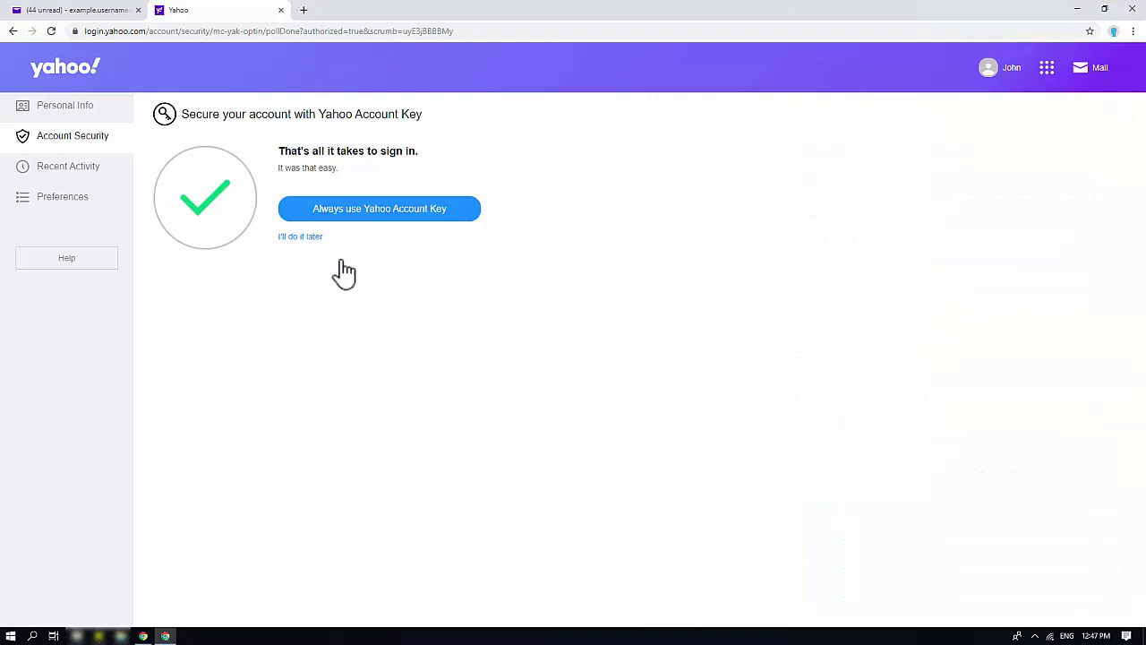
Enable Always use Yahoo Account Key, confirm the recovery email, and sign out.
left_click(382, 211)
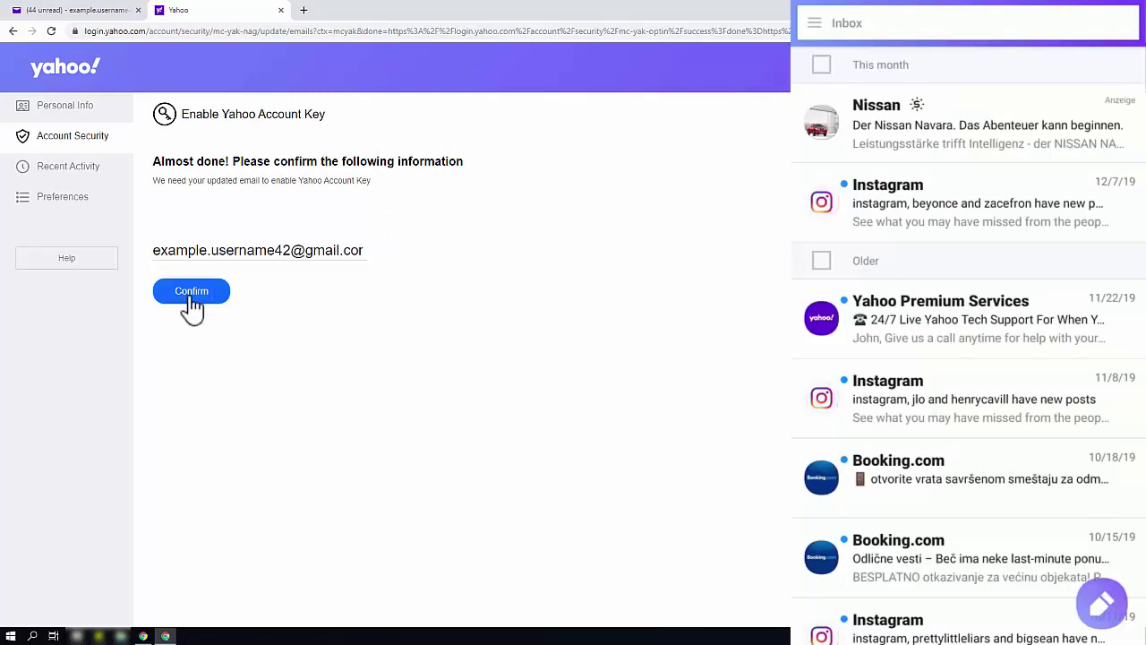
left_click(192, 299)
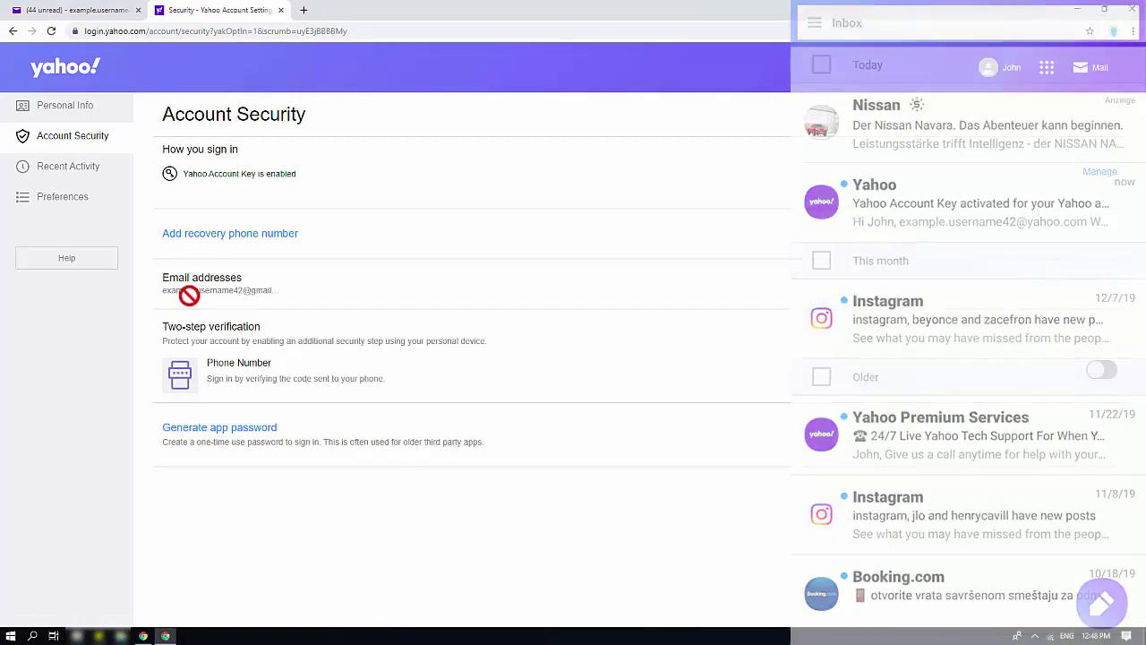
left_click(1011, 70)
left_click(944, 185)
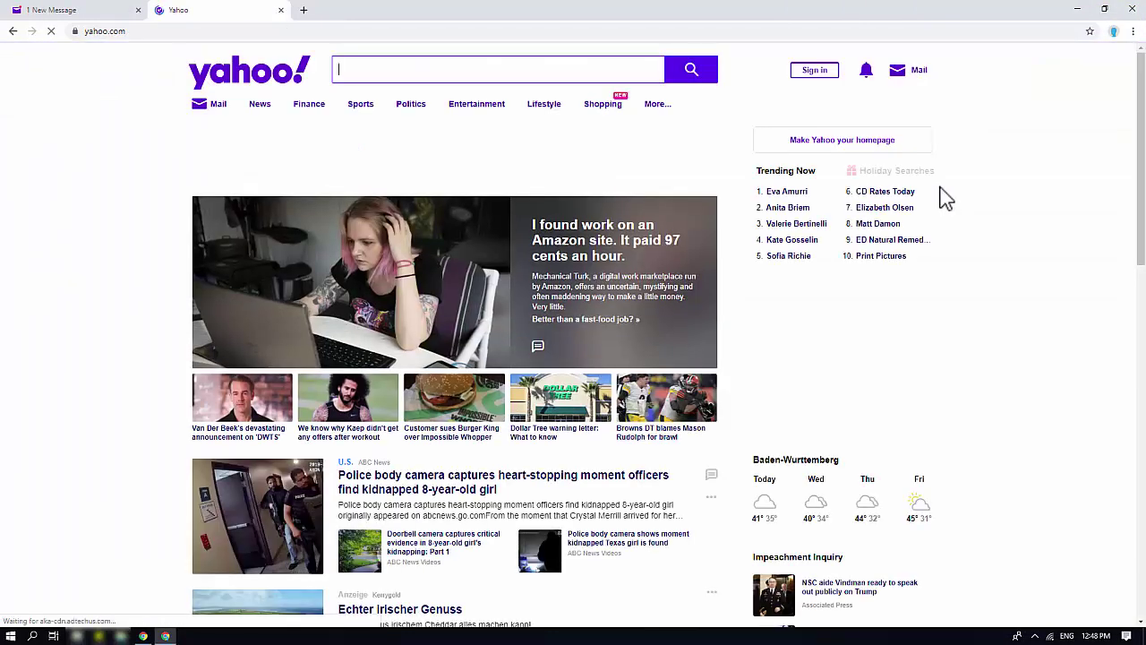
Return to the sign-in page and enter the account username with Stay signed in unchecked.
left_click(822, 72)
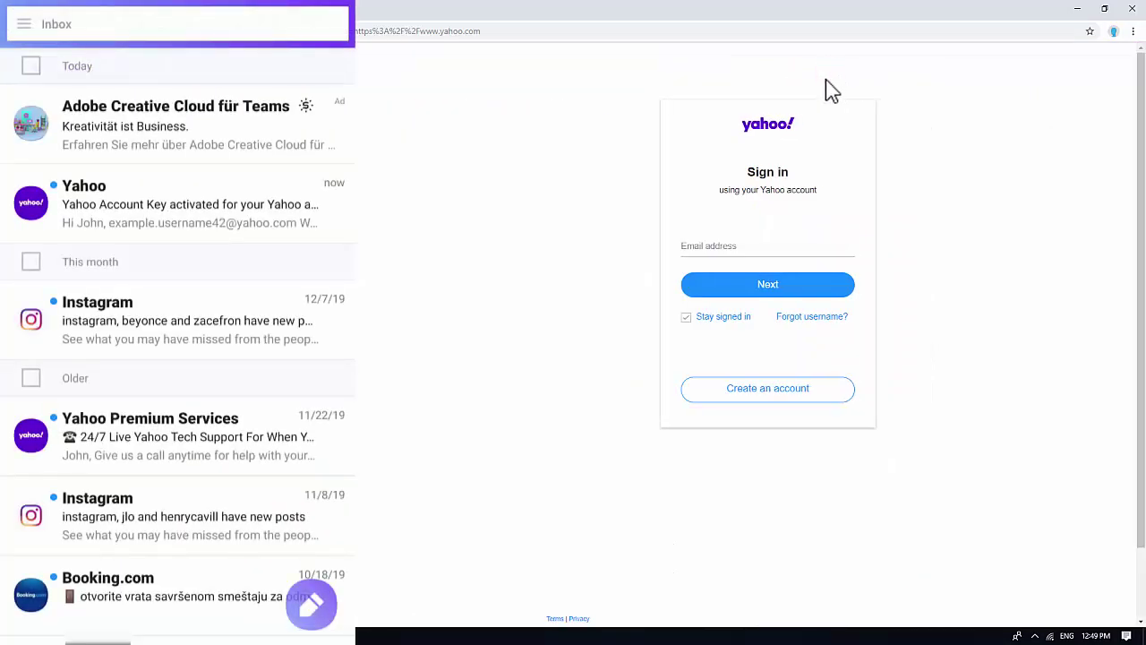
left_click(712, 249)
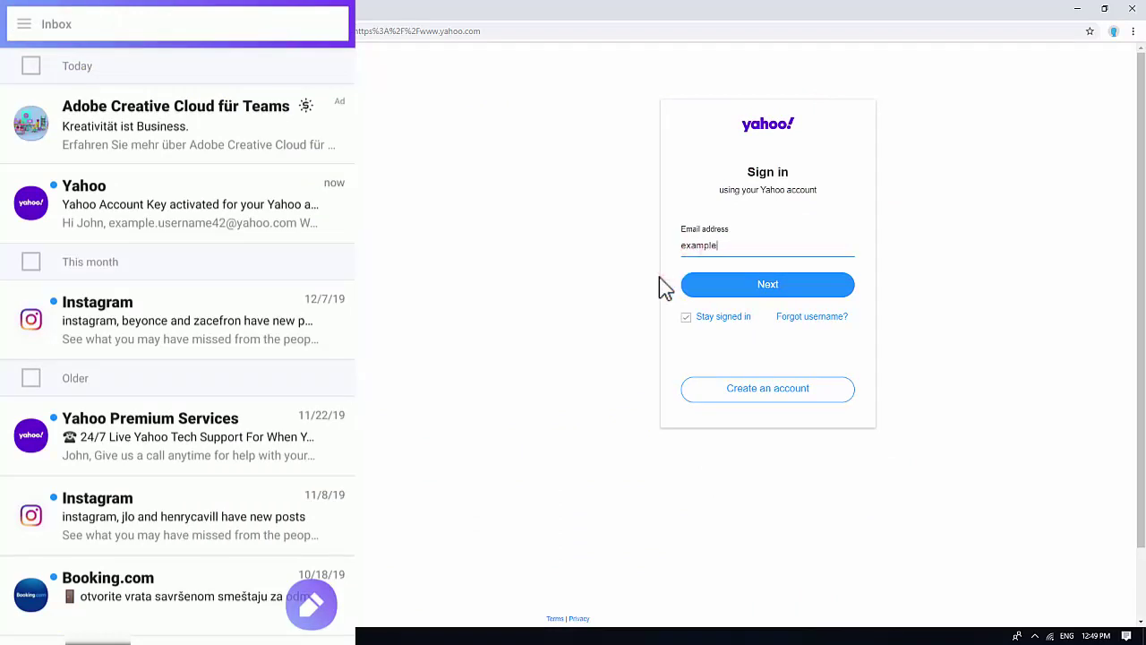
left_click(687, 319)
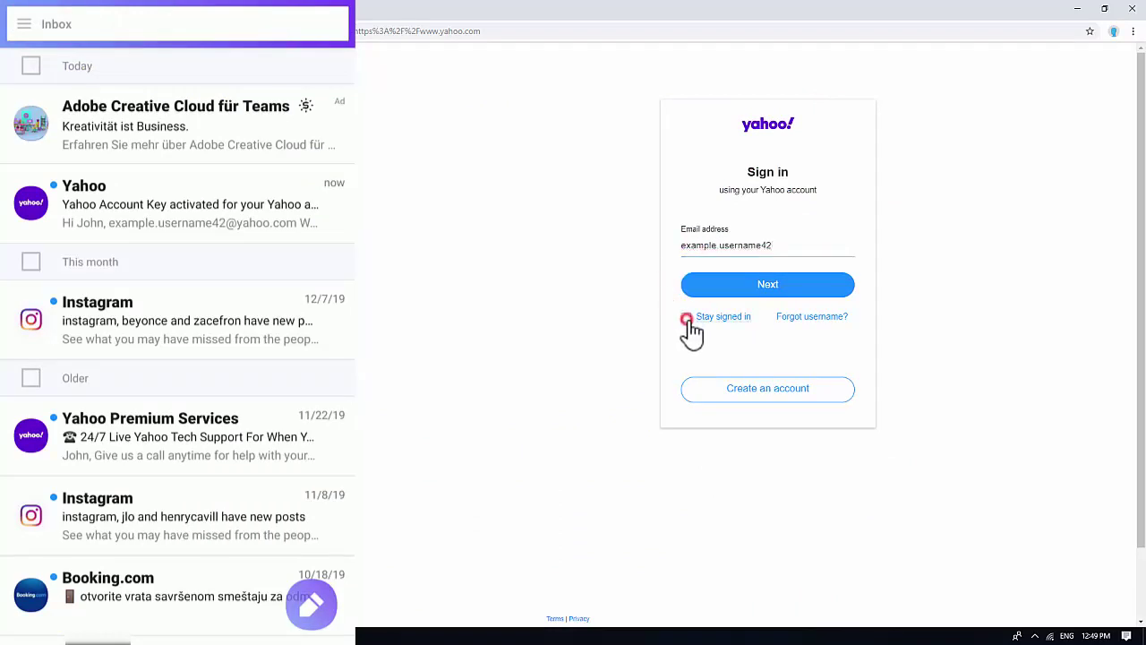